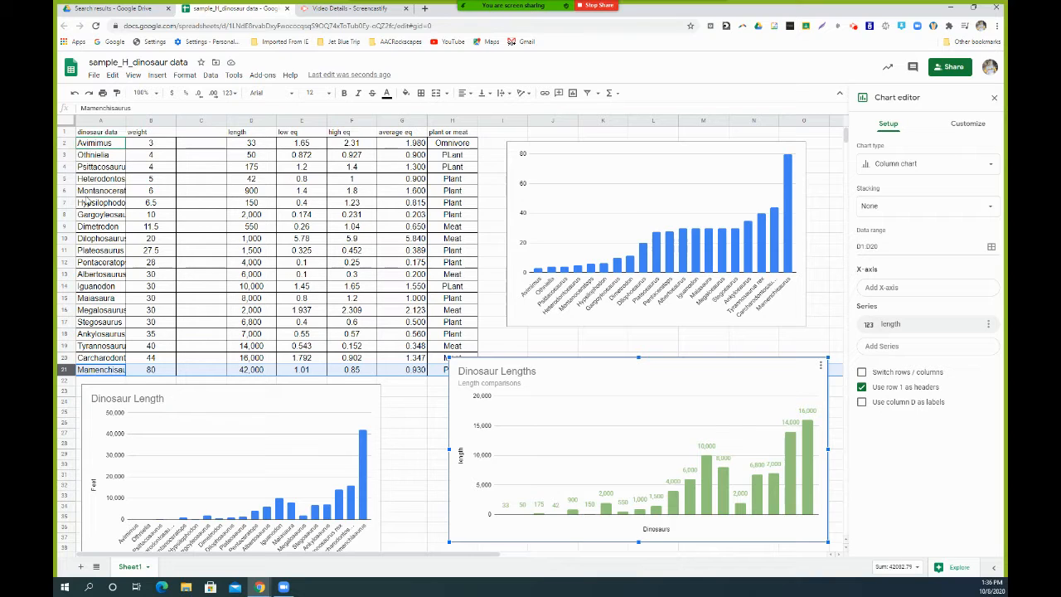
Review the dinosaurs' weight values and select the whole sheet
click(103, 310)
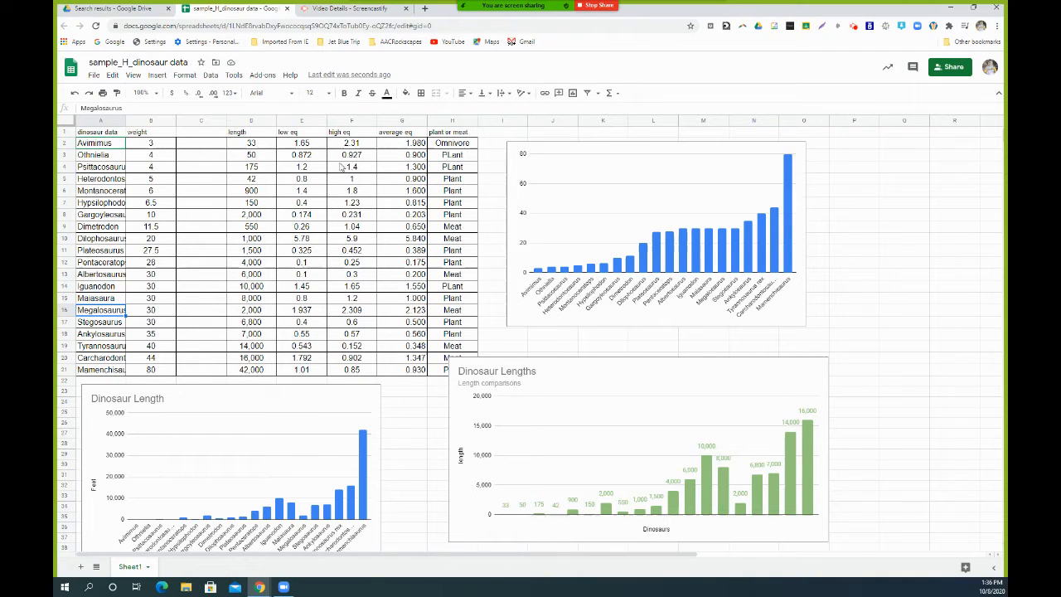
drag(158, 146, 162, 370)
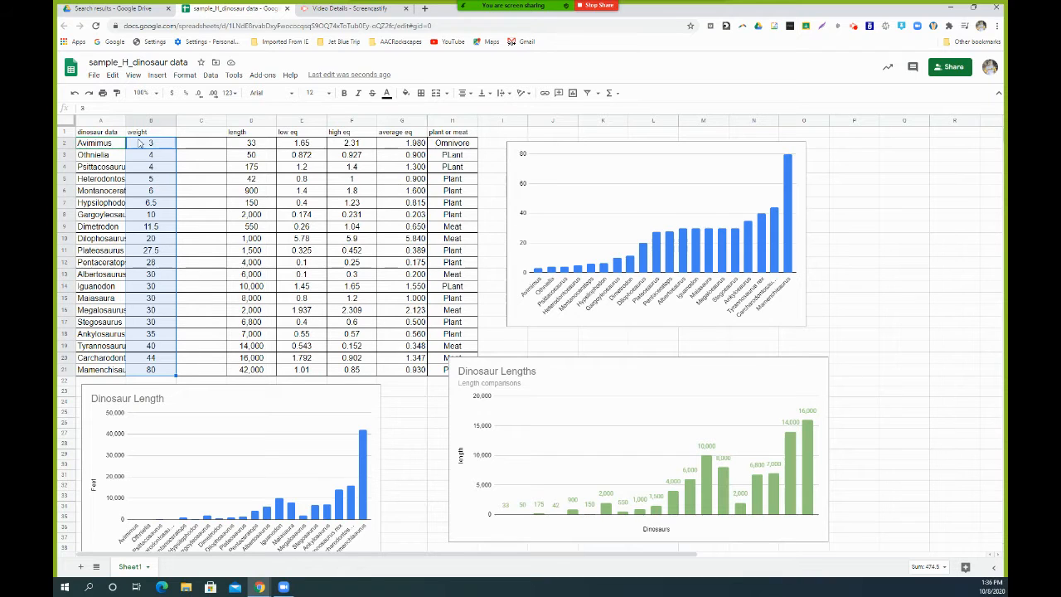
click(67, 122)
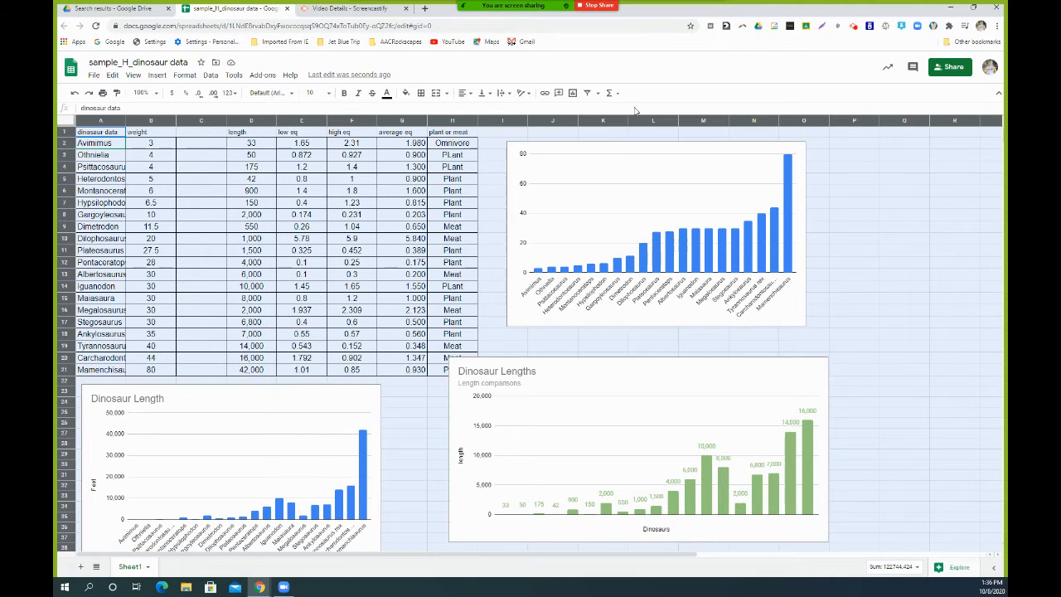
Open the Zoom meeting chat and move its window clear of the spreadsheet
mouse_move(647, 10)
click(709, 12)
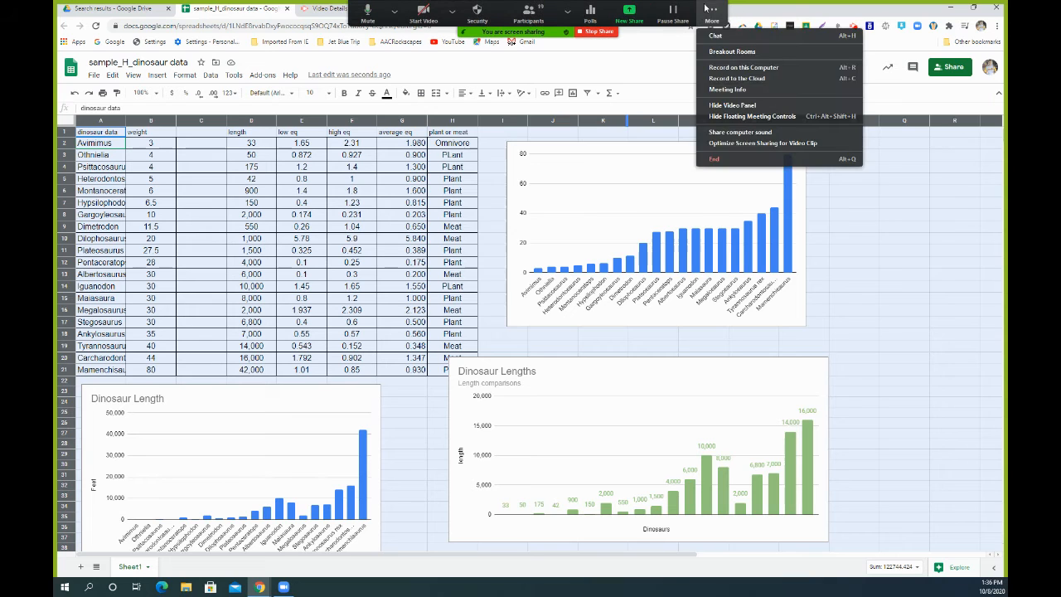
click(717, 36)
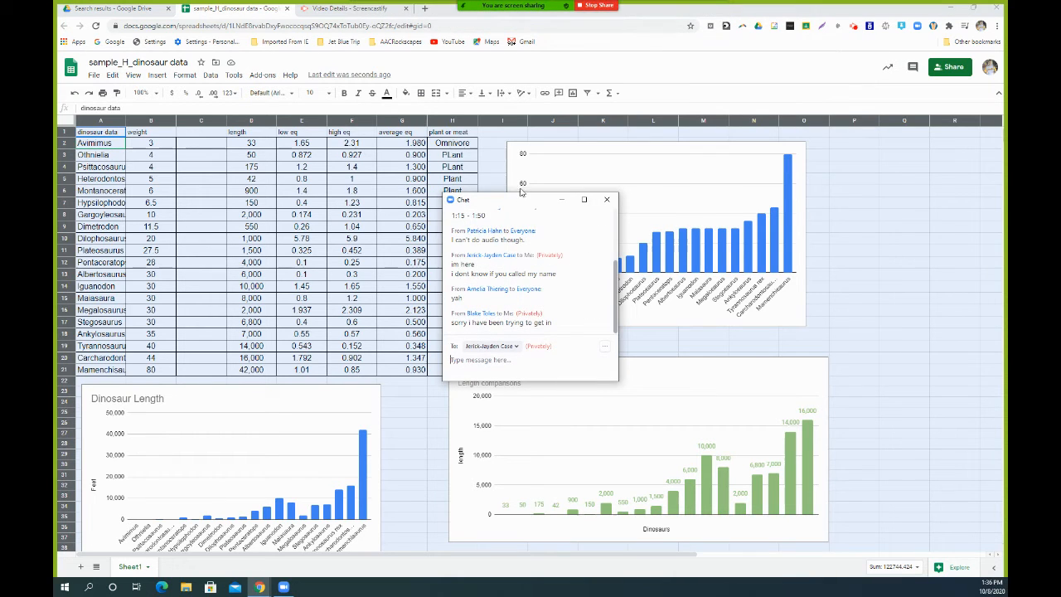
drag(525, 201, 2, 124)
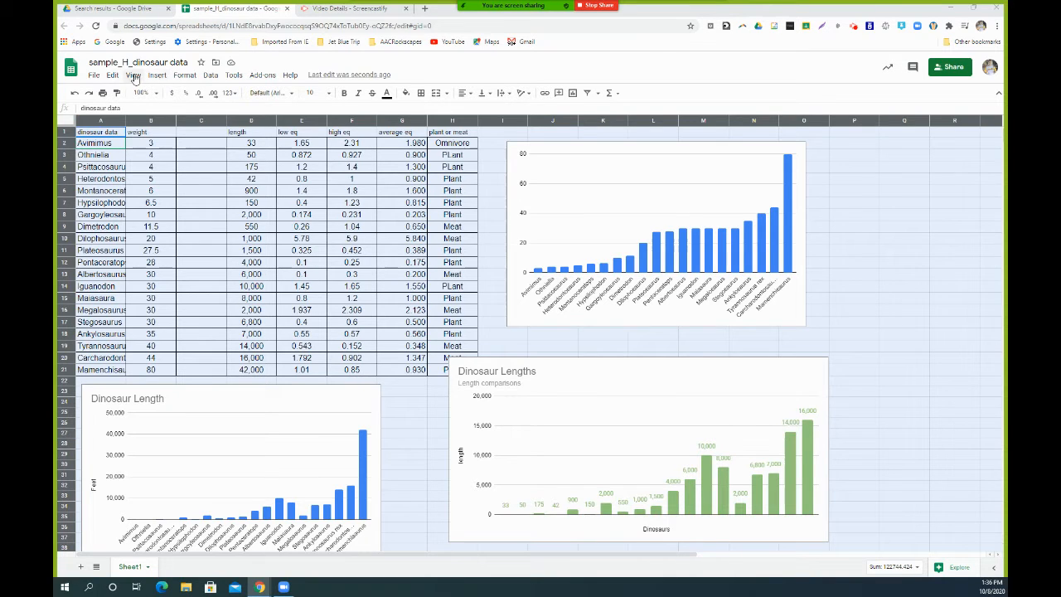
Sort the selected range A to Z by dinosaur data, treating the first row as a header
click(211, 76)
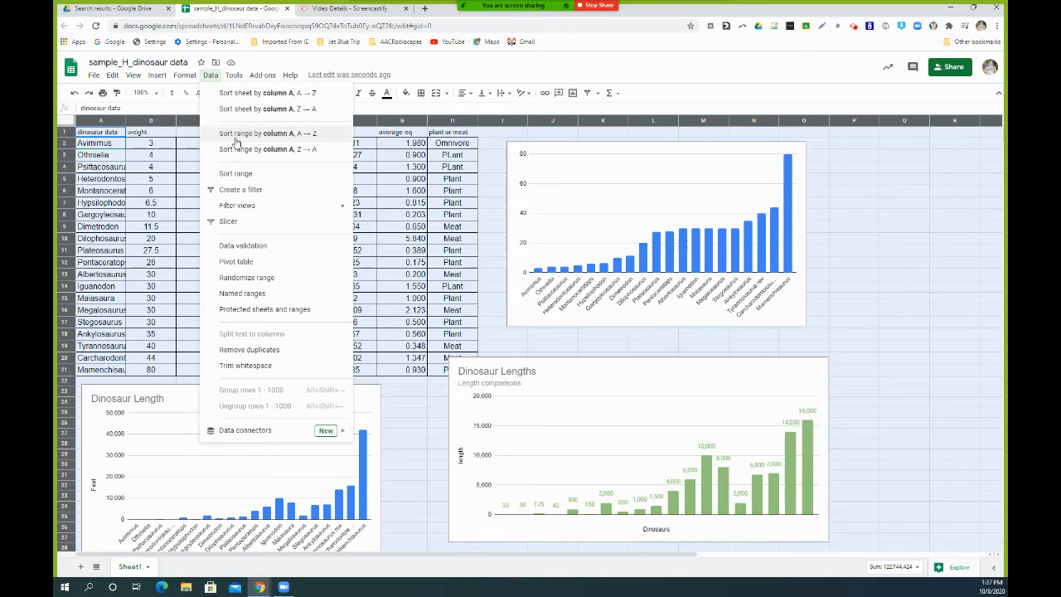
click(235, 174)
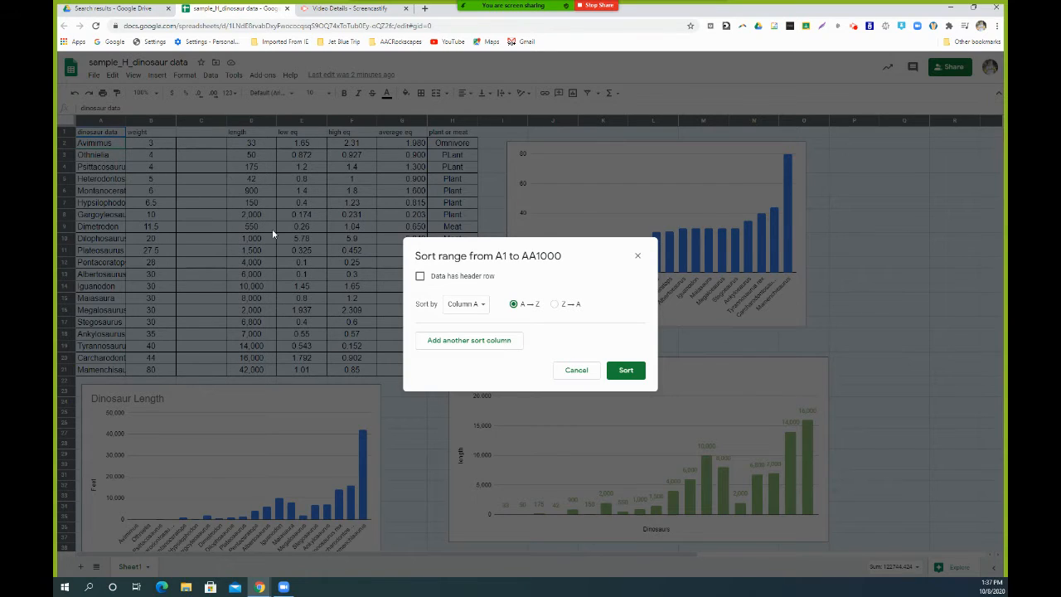
click(420, 277)
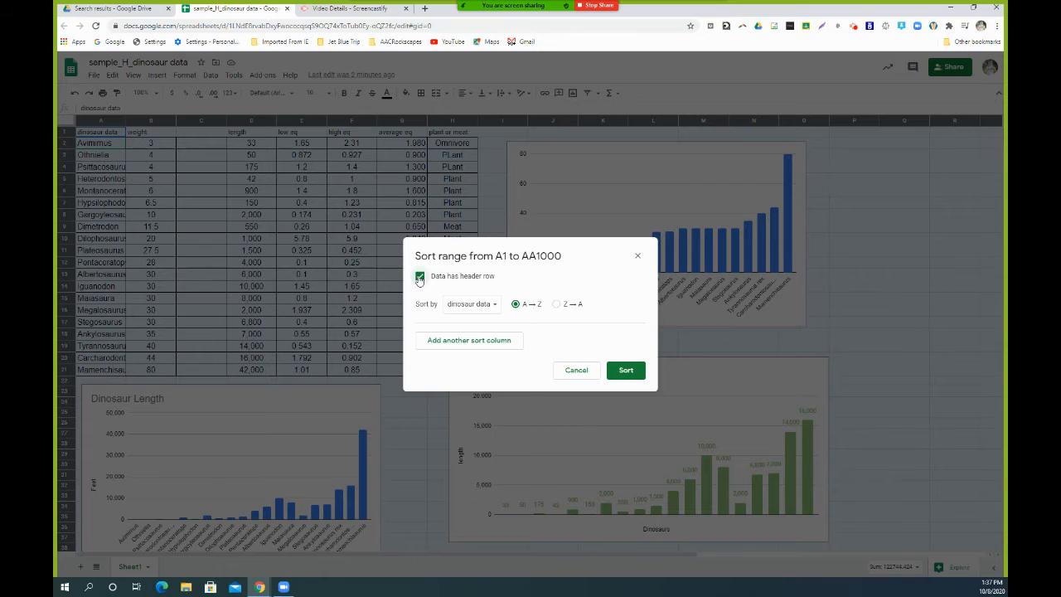
click(419, 278)
click(474, 304)
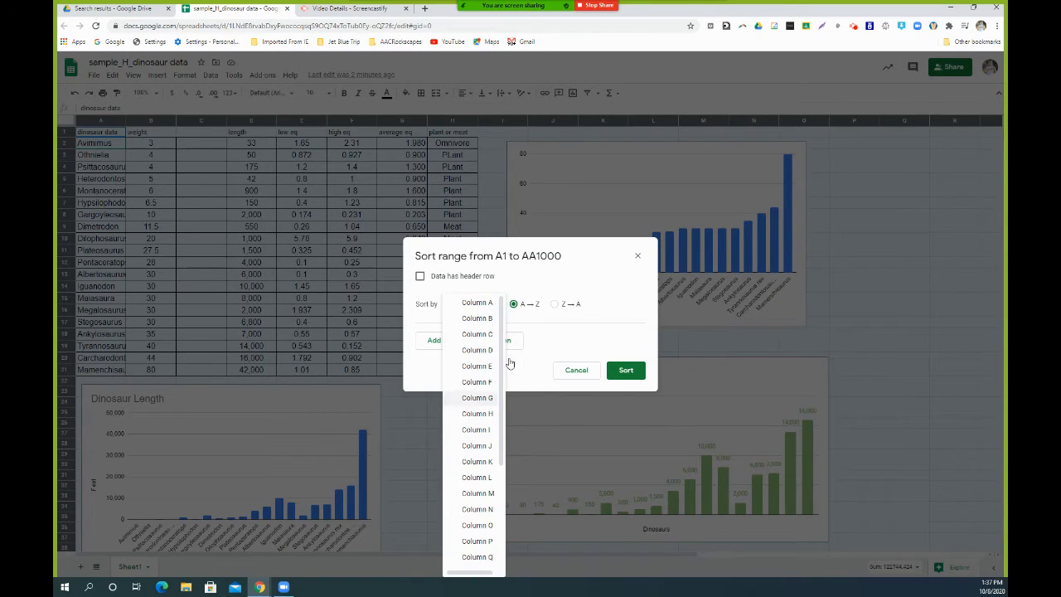
click(419, 276)
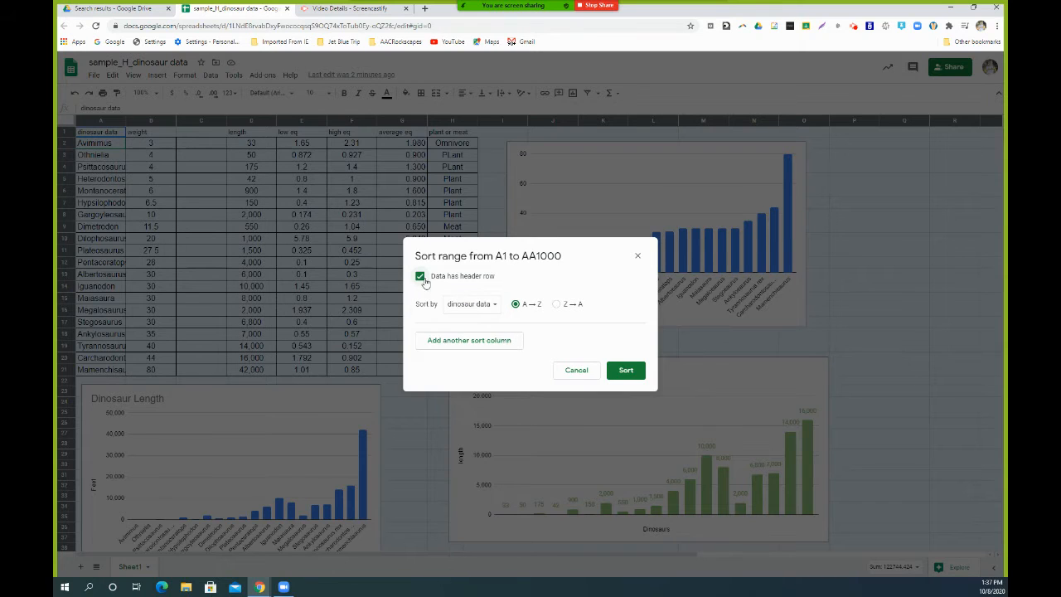
click(495, 306)
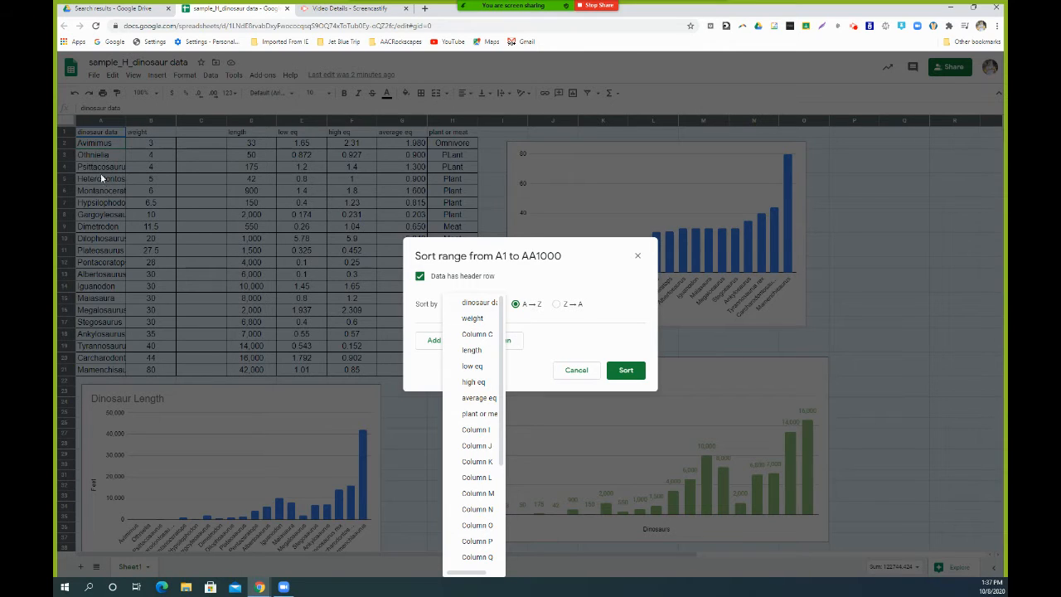
click(471, 303)
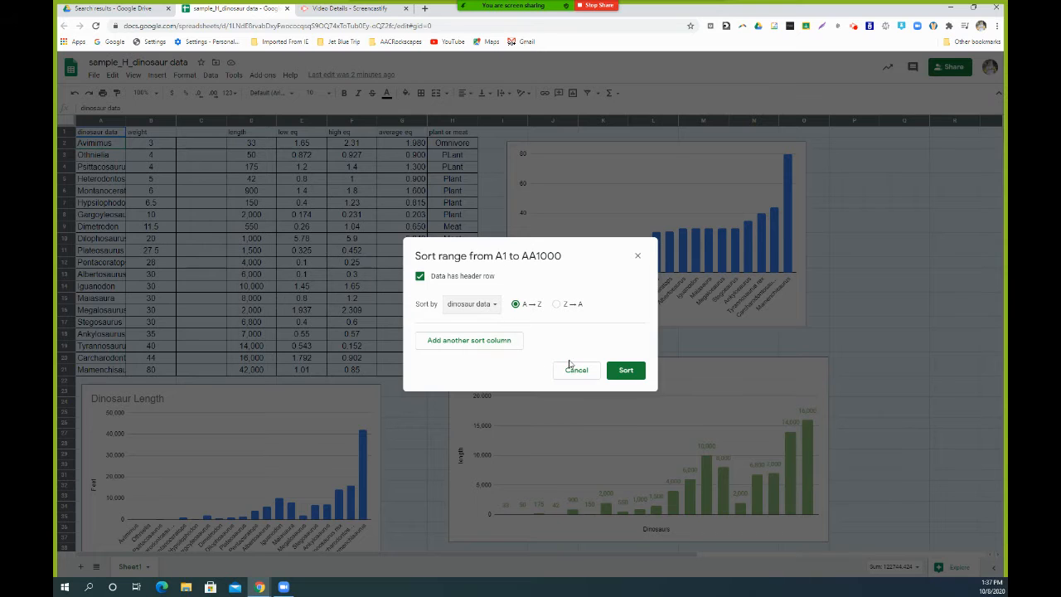
click(623, 375)
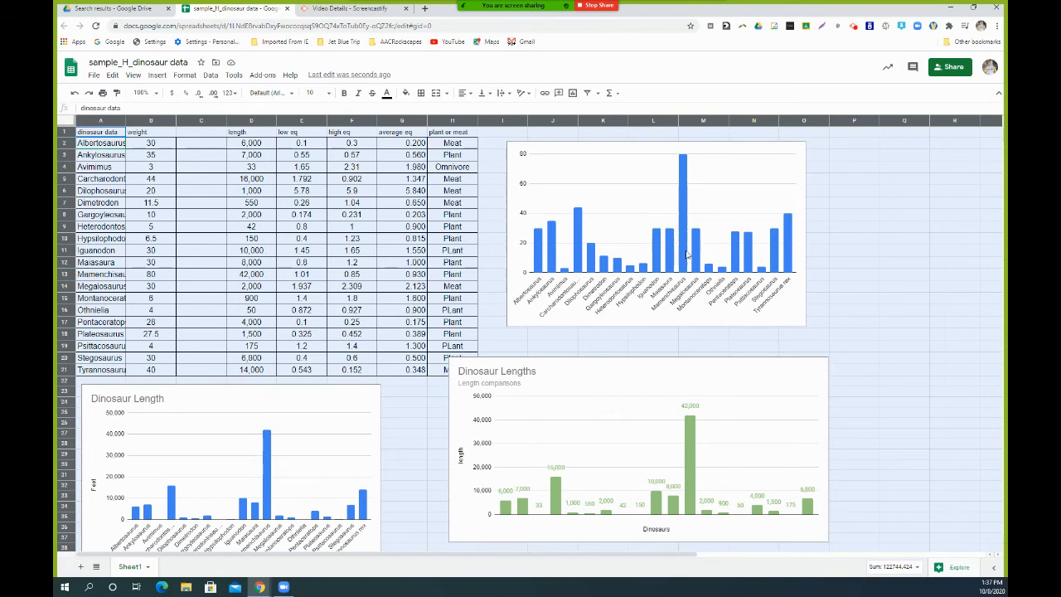
Undo the alphabetical sort and redo it to compare both row orders
key(ctrl+z)
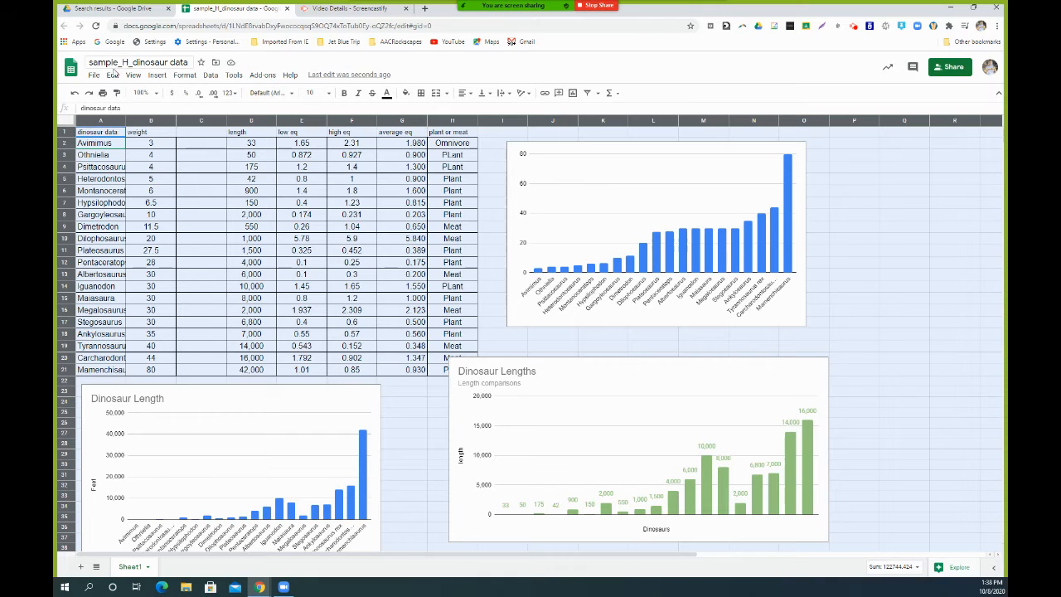
click(88, 94)
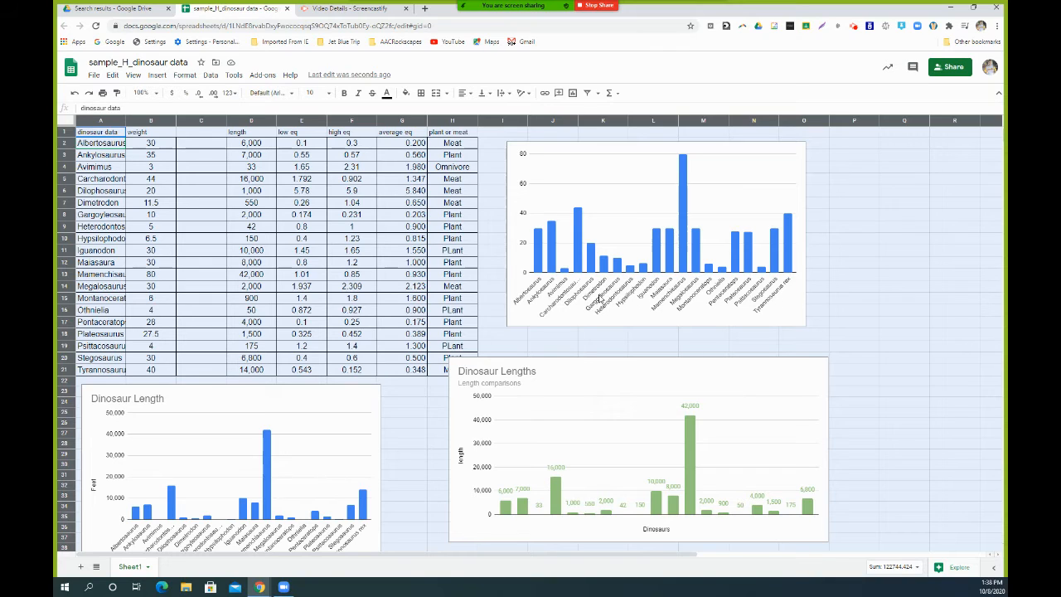
Examine how the weight and length charts and the weight column are ordered after the alphabetical sort
click(629, 299)
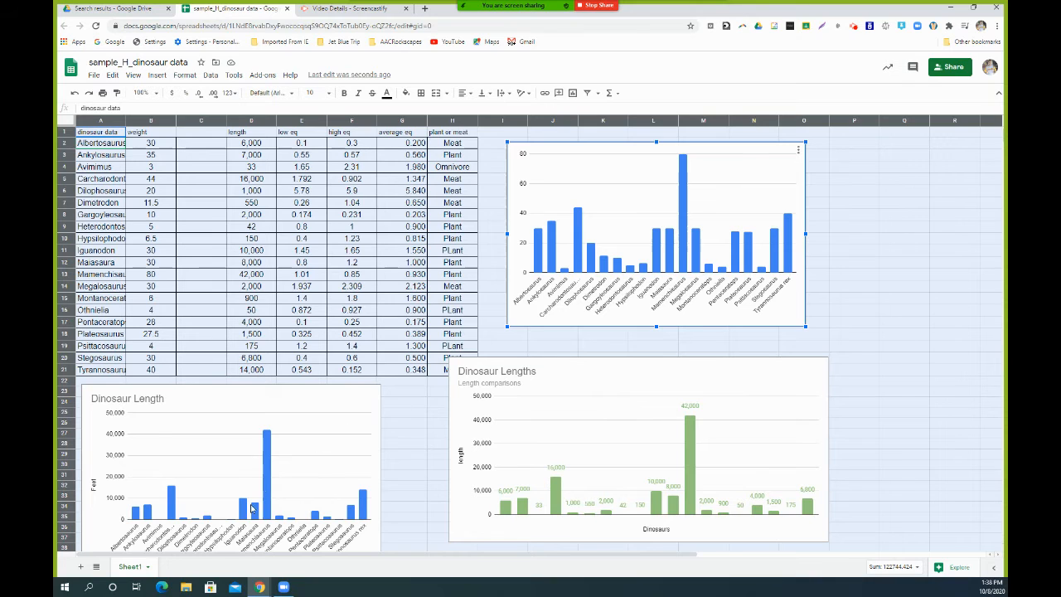
click(234, 547)
scroll(236, 534, down, 1)
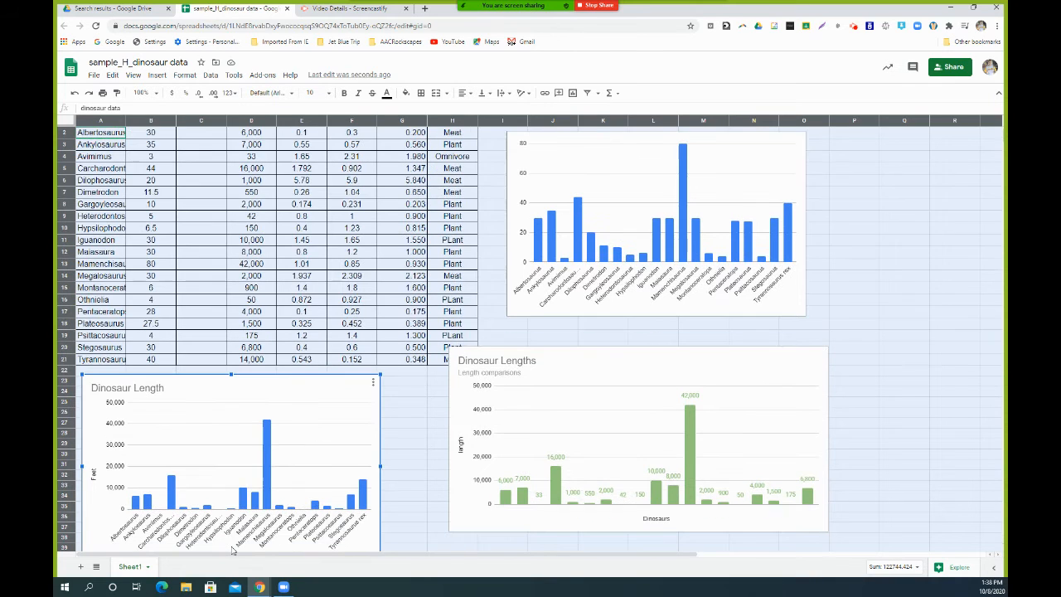
click(143, 195)
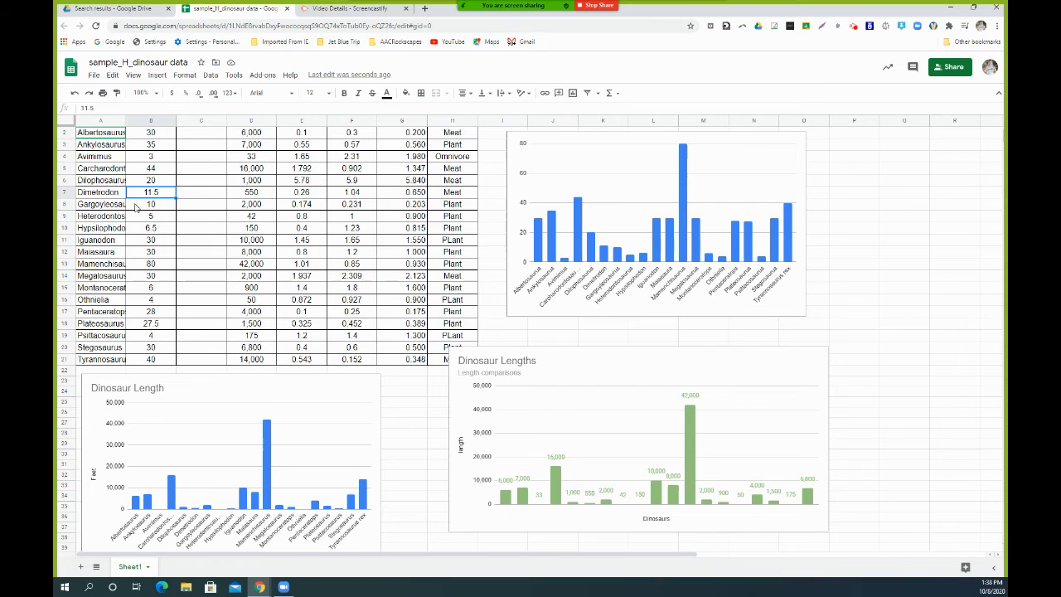
scroll(138, 209, up, 1)
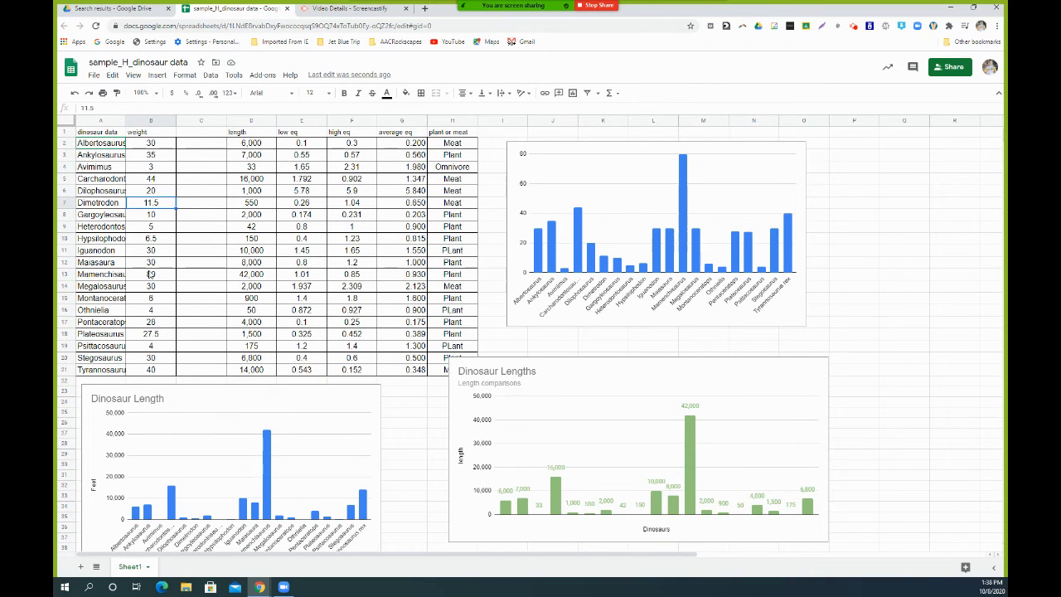
click(154, 252)
click(157, 262)
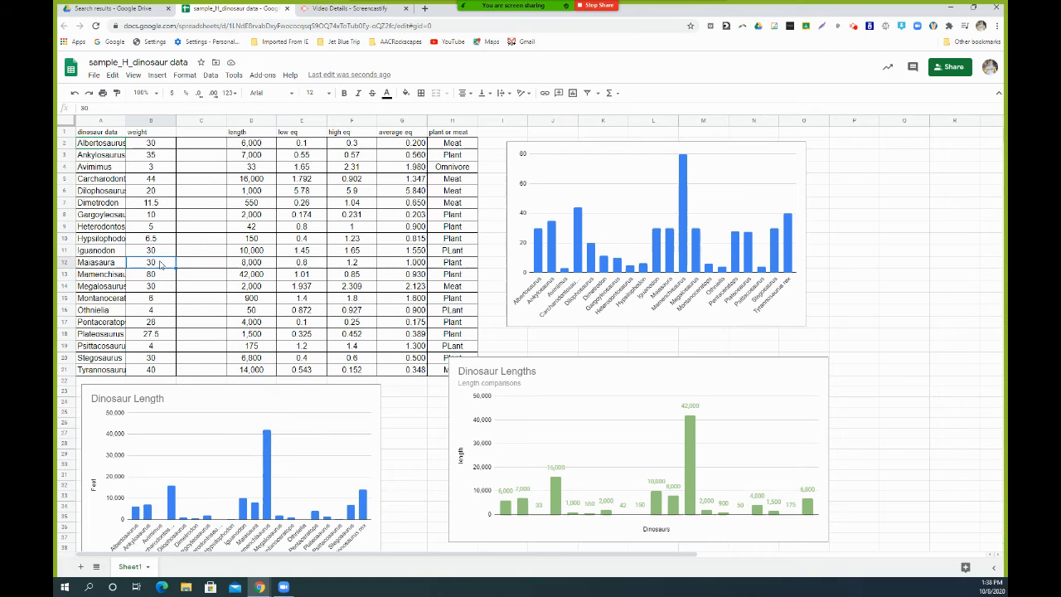
Sort the whole sheet with a header row by weight A to Z, adding dinosaur data A to Z as second sort column
click(65, 125)
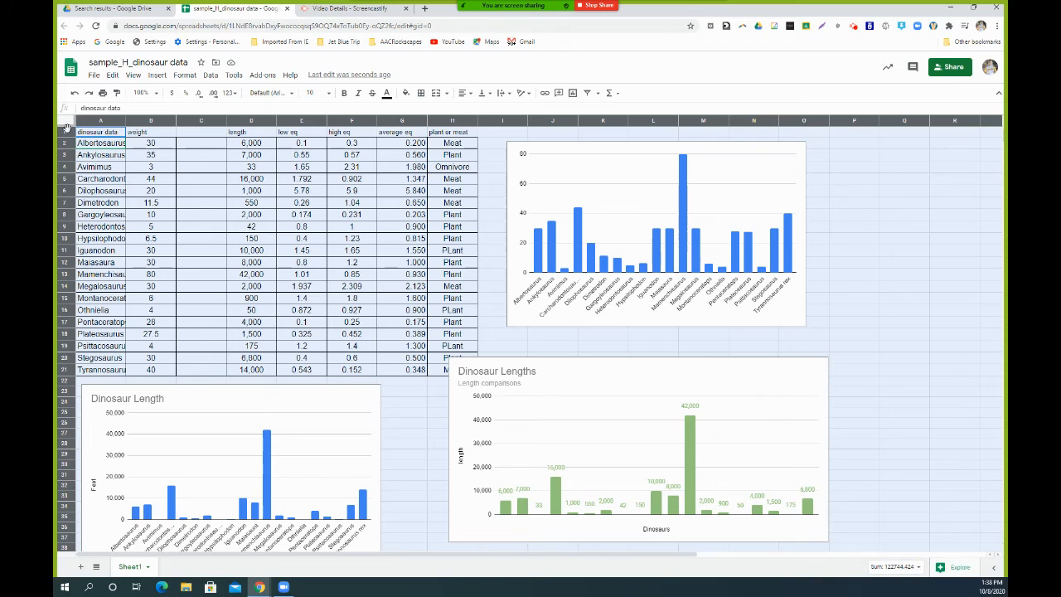
click(210, 76)
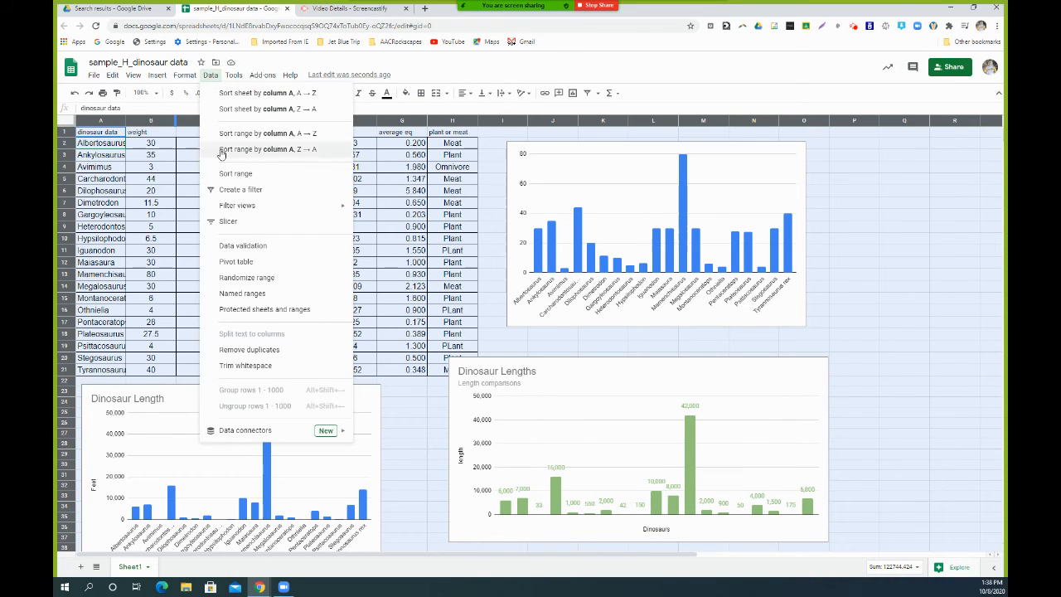
click(224, 174)
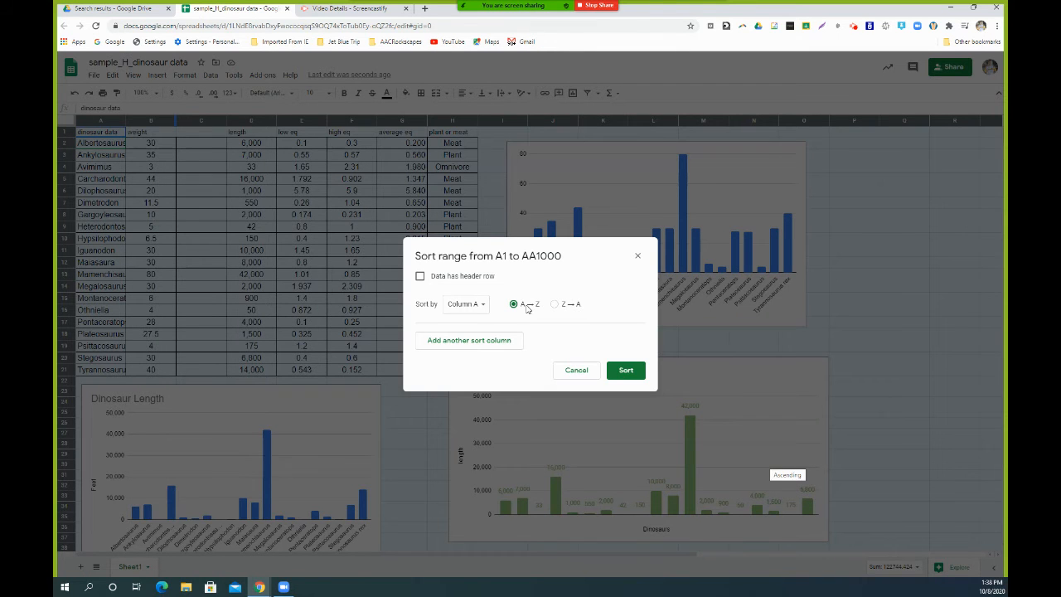
click(420, 277)
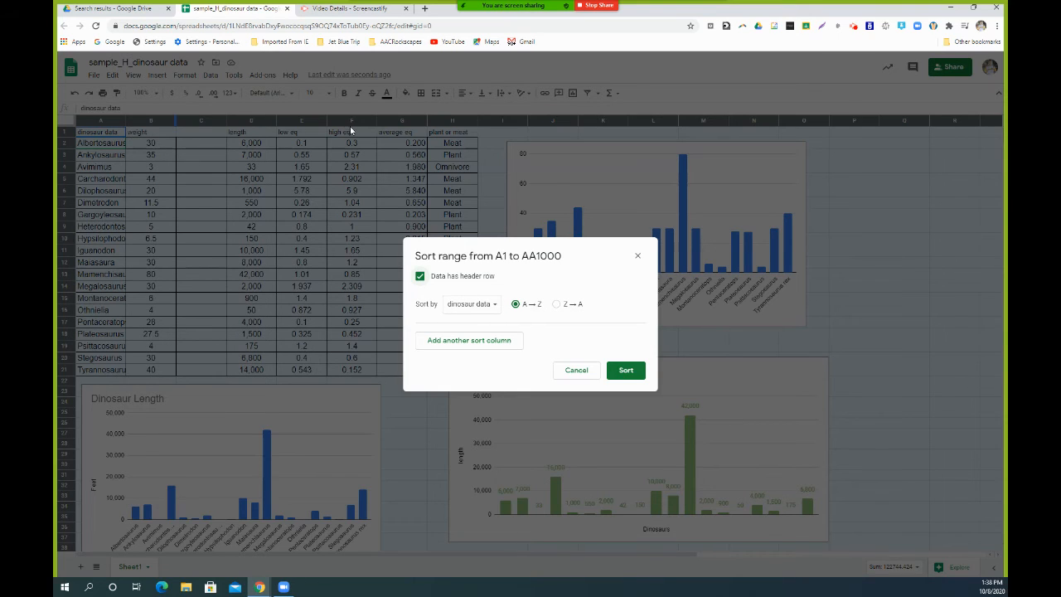
click(491, 305)
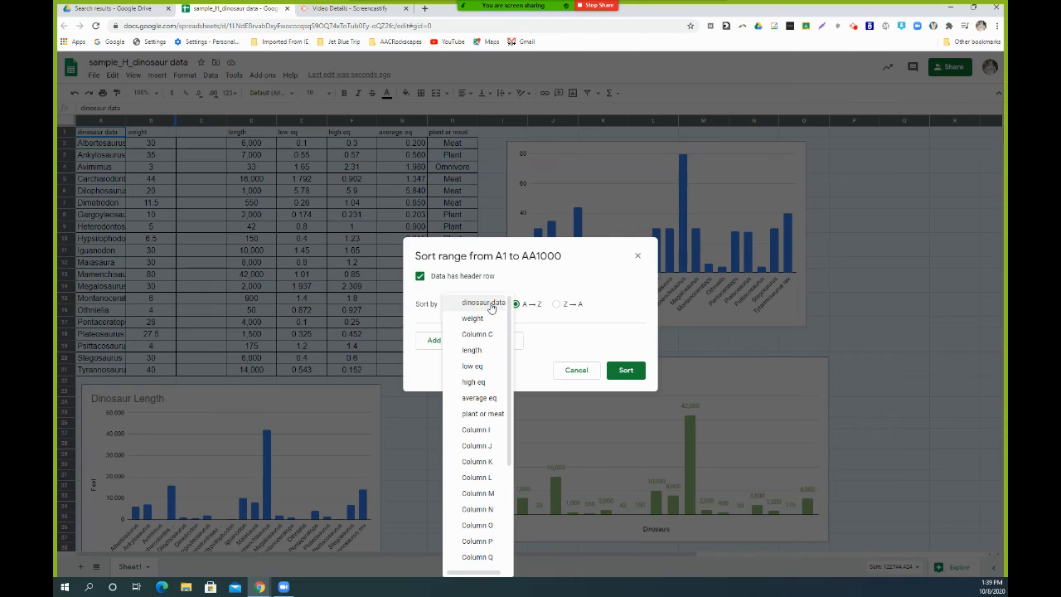
click(479, 319)
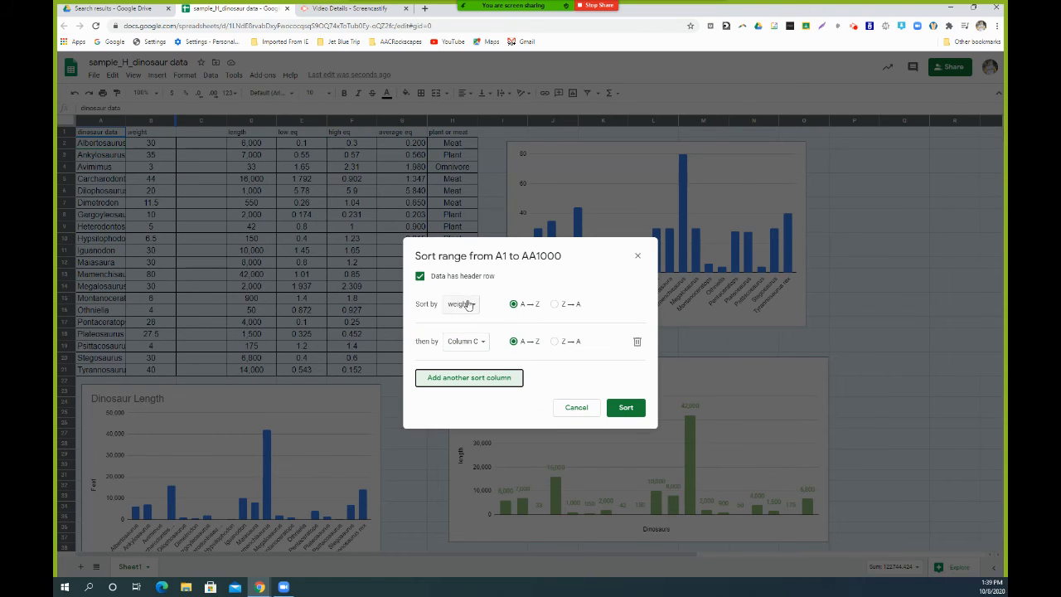
click(469, 344)
click(472, 306)
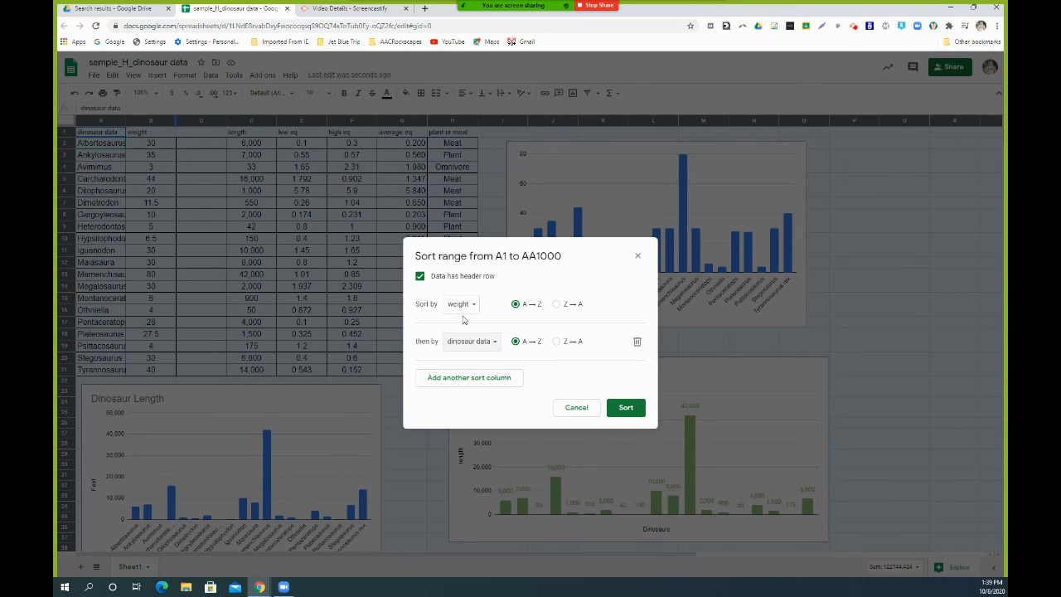
click(623, 407)
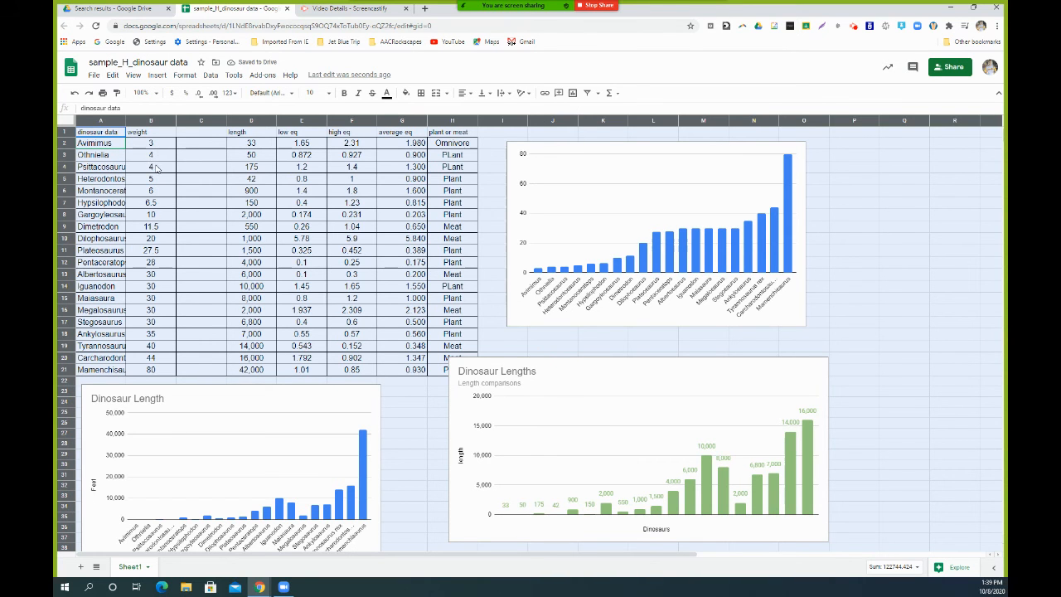
Check the name order of the dinosaurs that share a weight of 4 or 30
drag(158, 160, 158, 167)
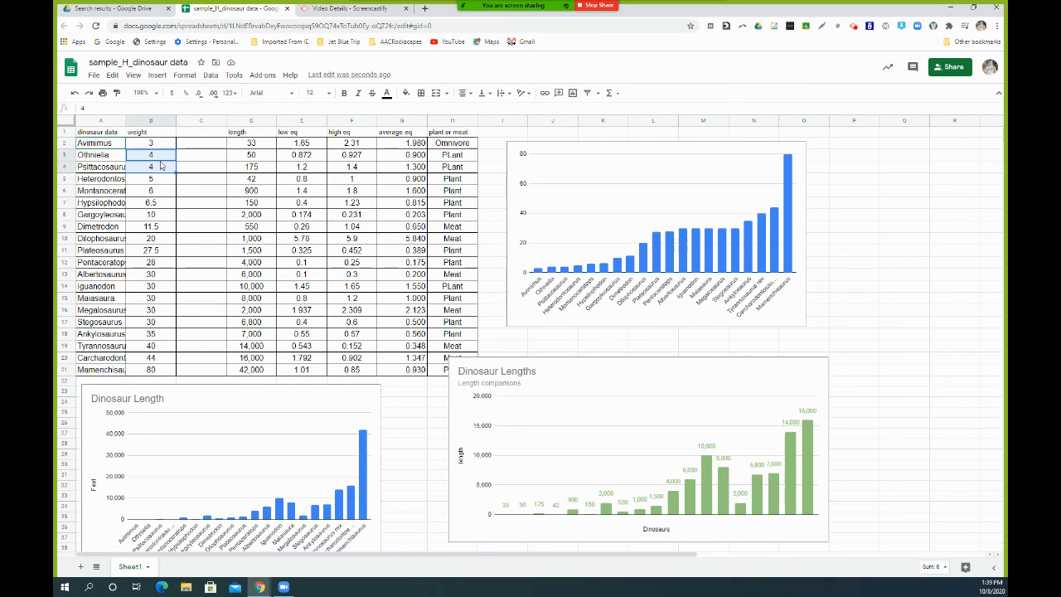
drag(91, 155, 91, 166)
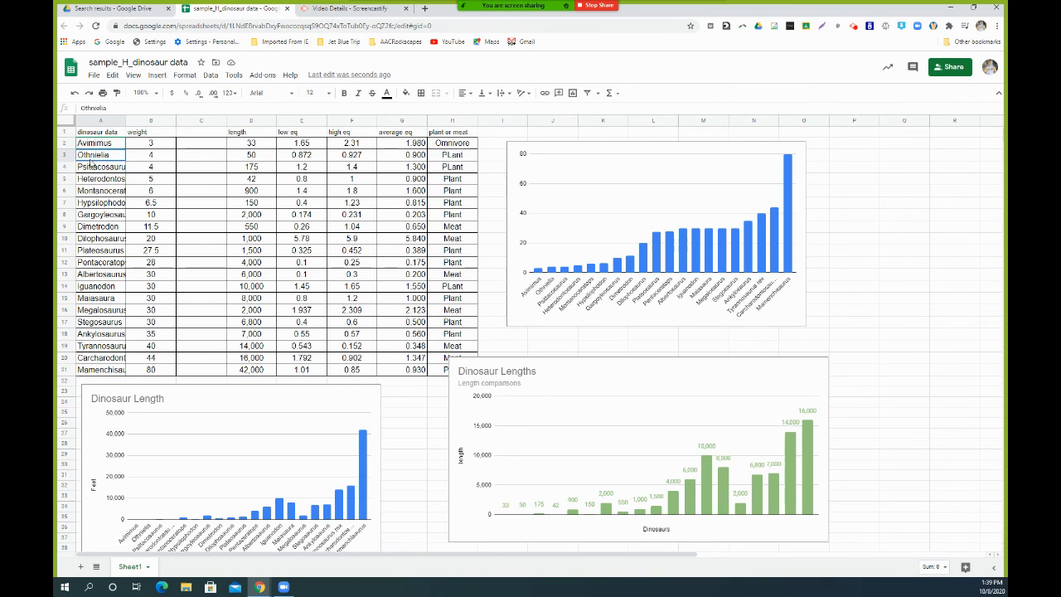
drag(164, 279, 167, 325)
drag(105, 282, 99, 322)
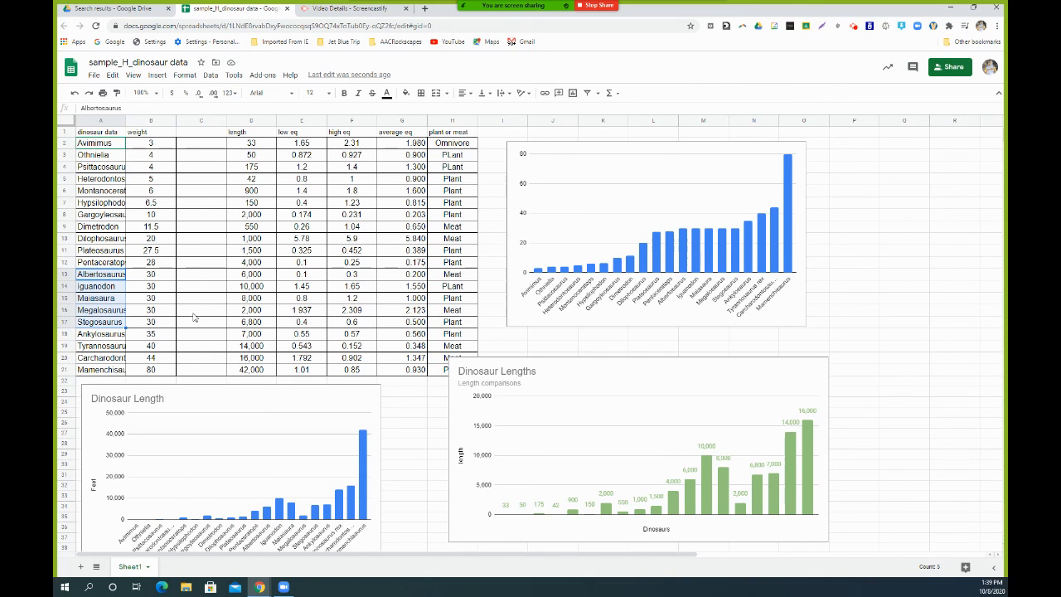